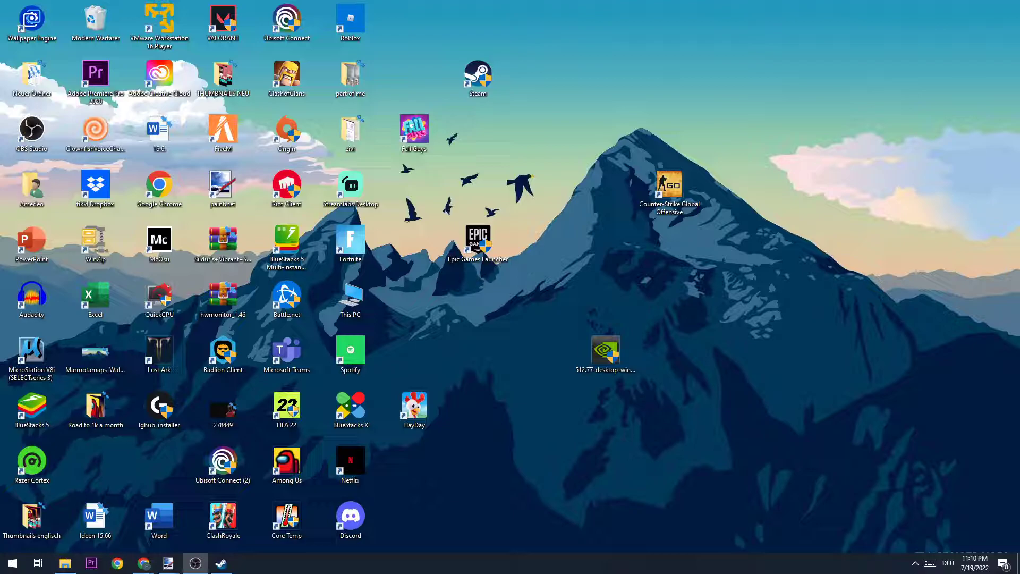
- Open Task Manager from the taskbar, maximize it to review processes, then close it
right_click(462, 557)
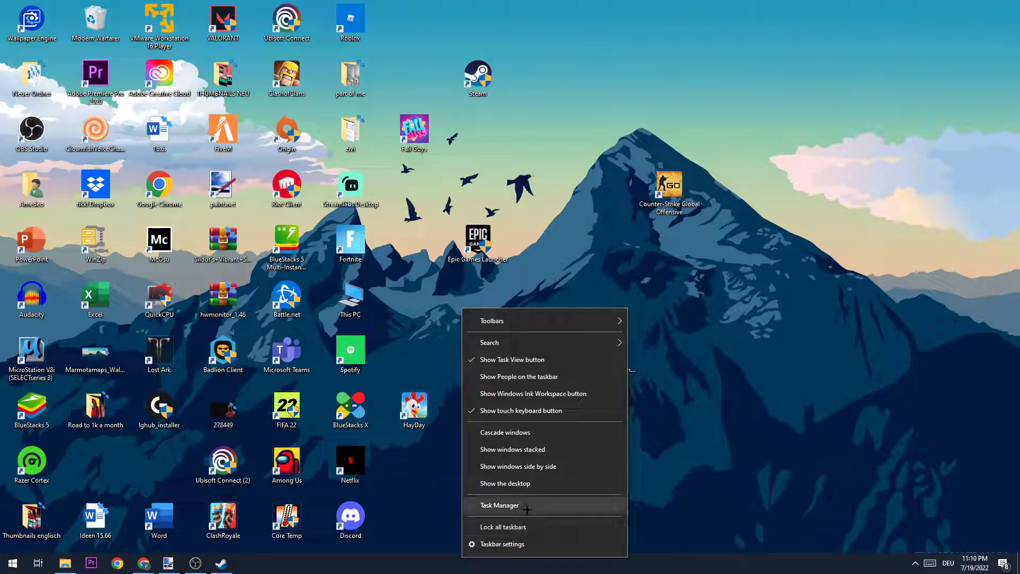
left_click(527, 505)
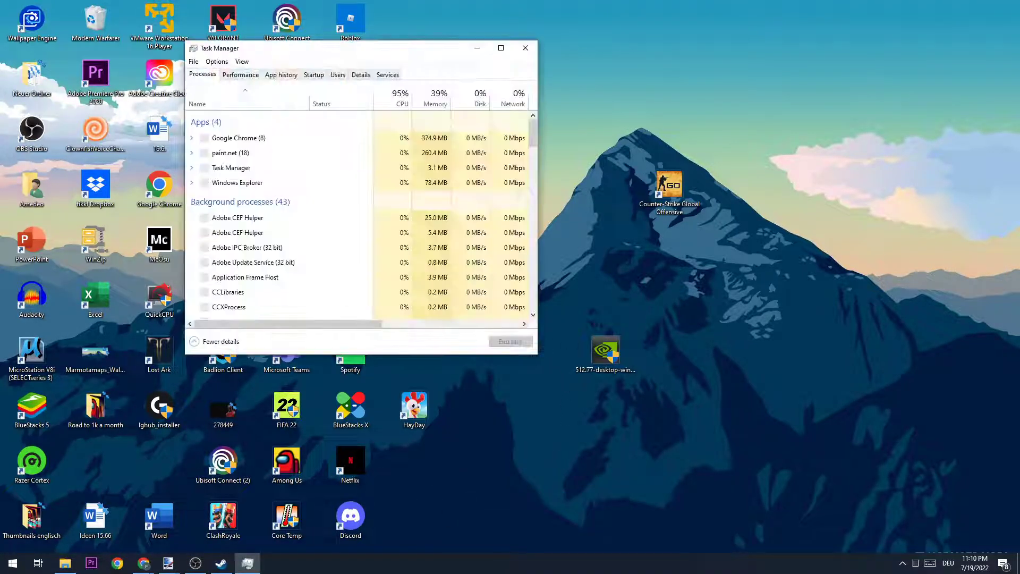
left_click(500, 48)
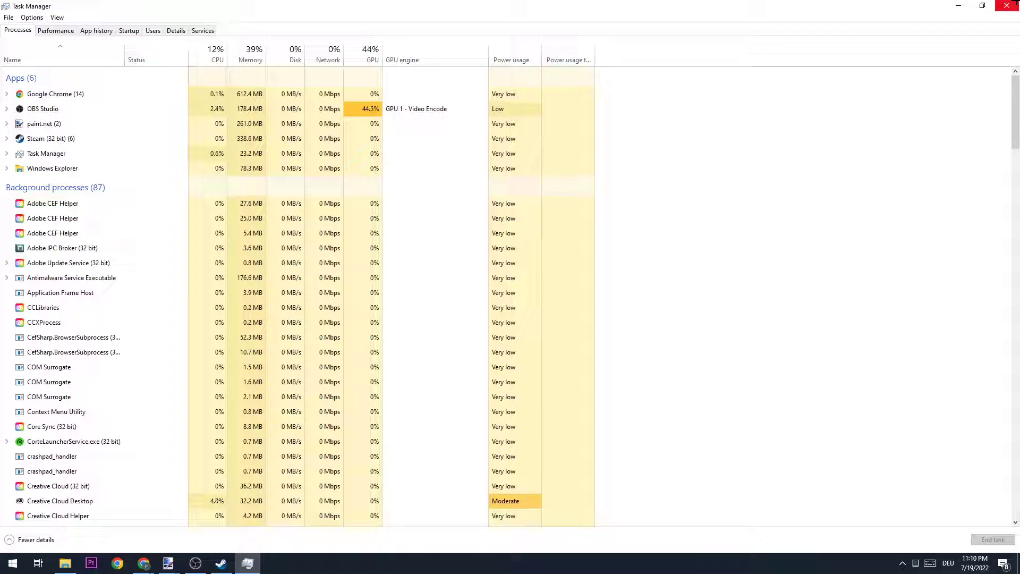
left_click(1008, 6)
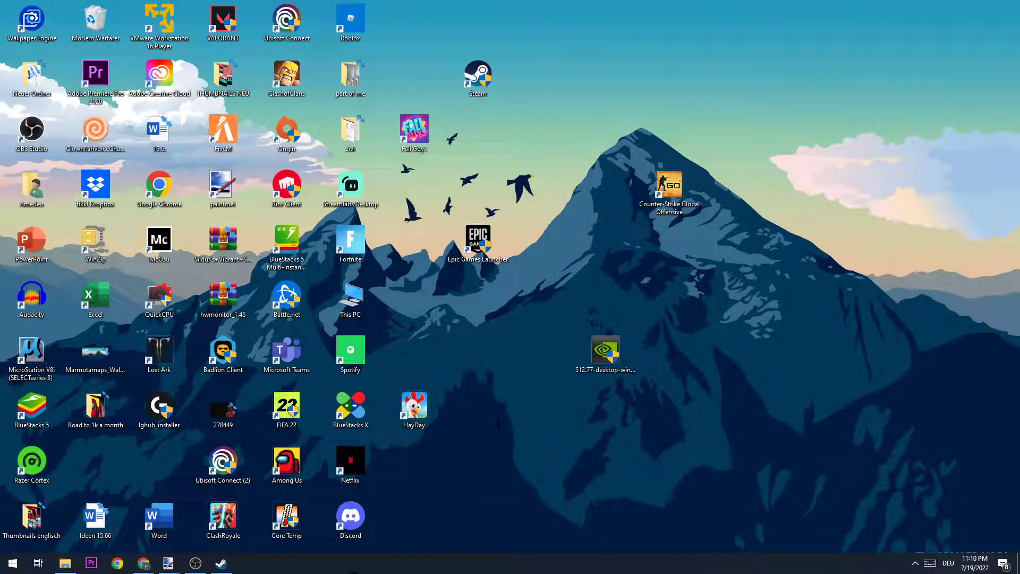
- From the Start menu, open Windows Settings and go to the Gaming Game bar page
left_click(12, 564)
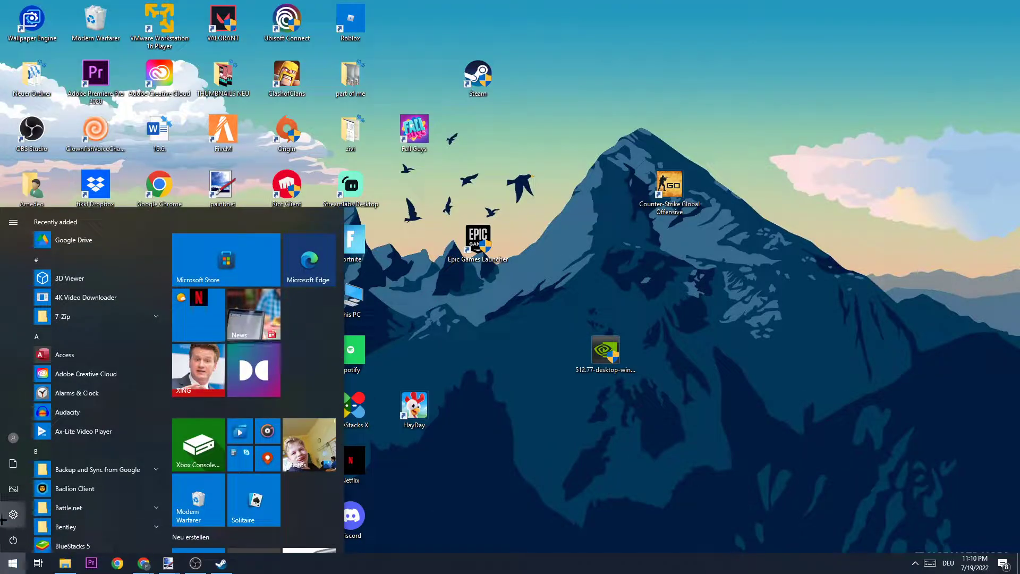
left_click(12, 514)
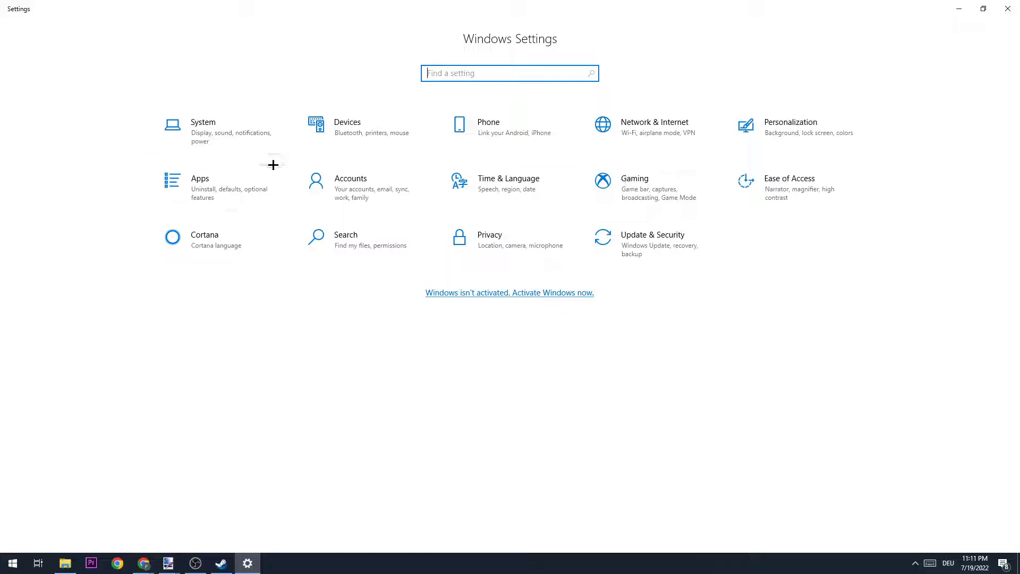
left_click(674, 196)
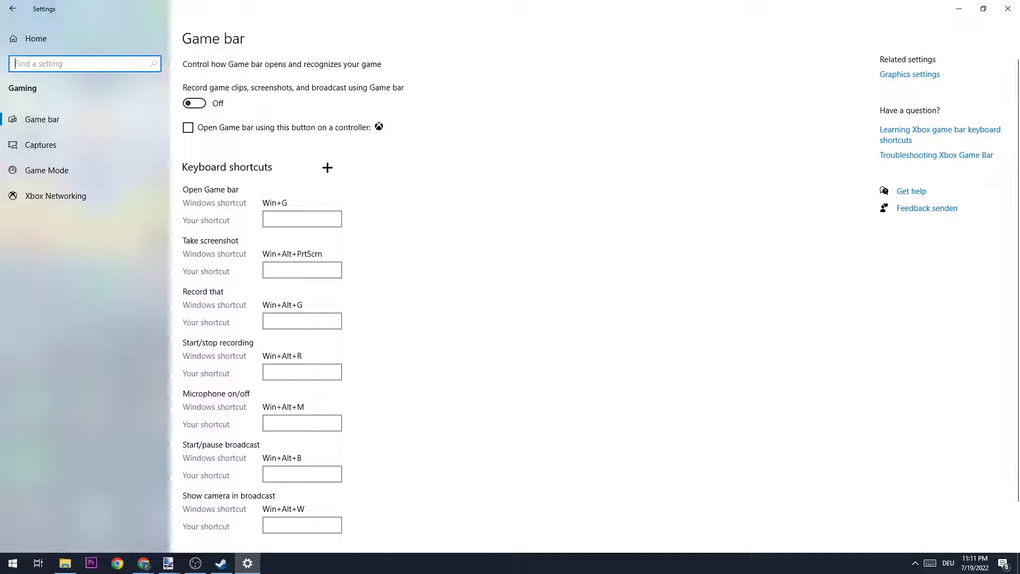
- Check Captures shows background recording off, close Settings, and drag the Steam shortcut right
left_click(108, 144)
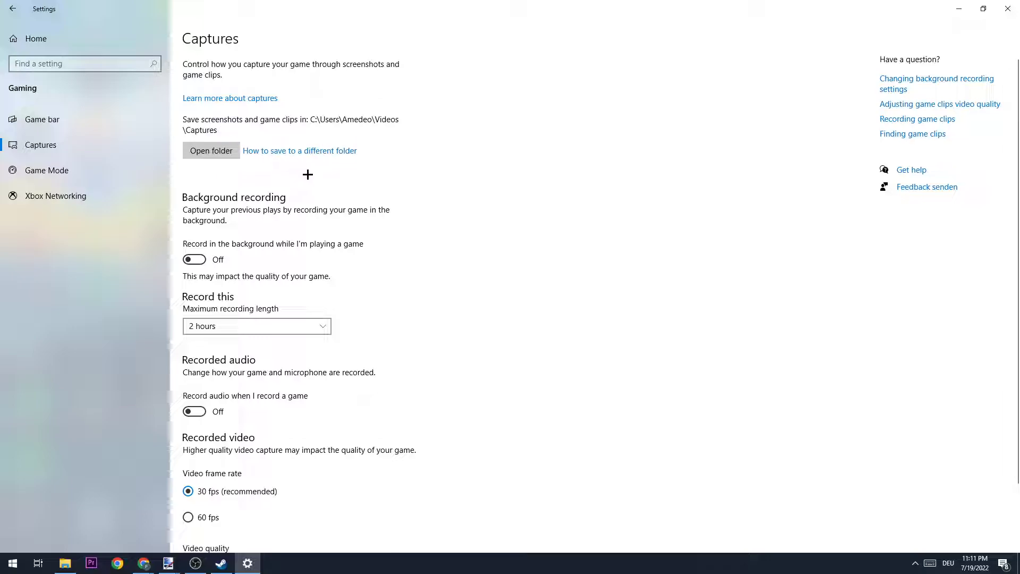
scroll(311, 178, "down", 2)
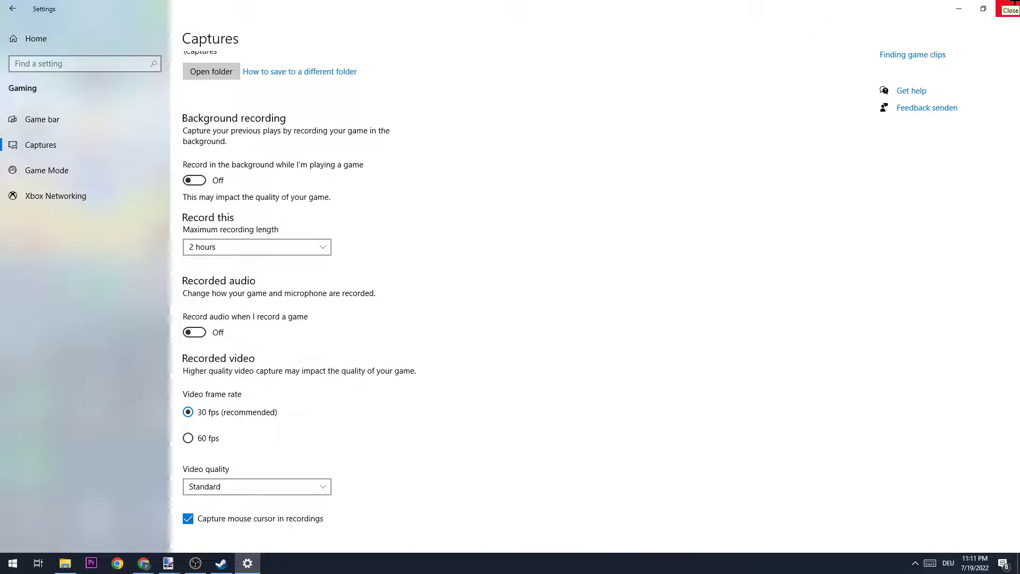
left_click(1009, 7)
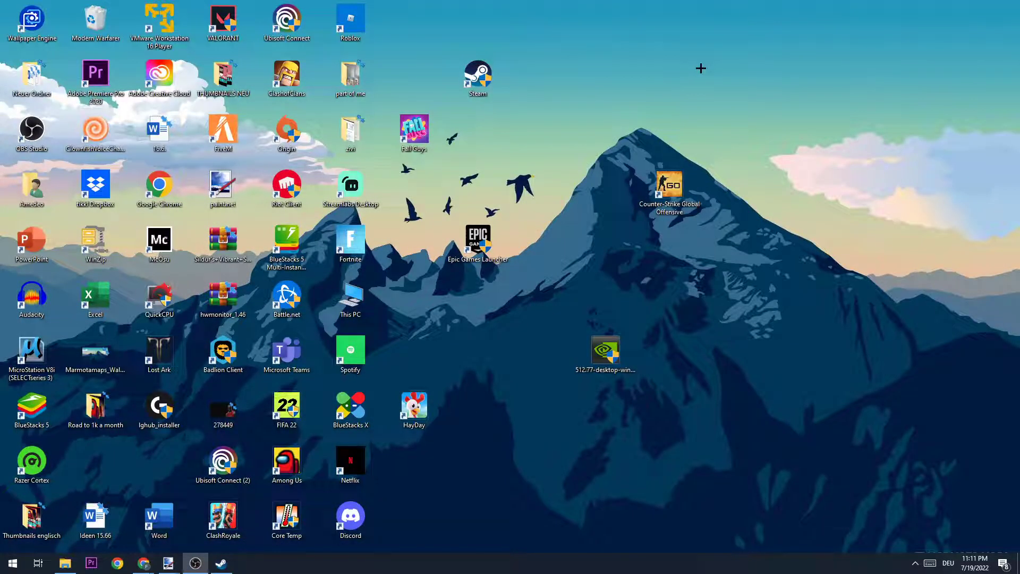
left_click_drag(477, 75, 669, 75)
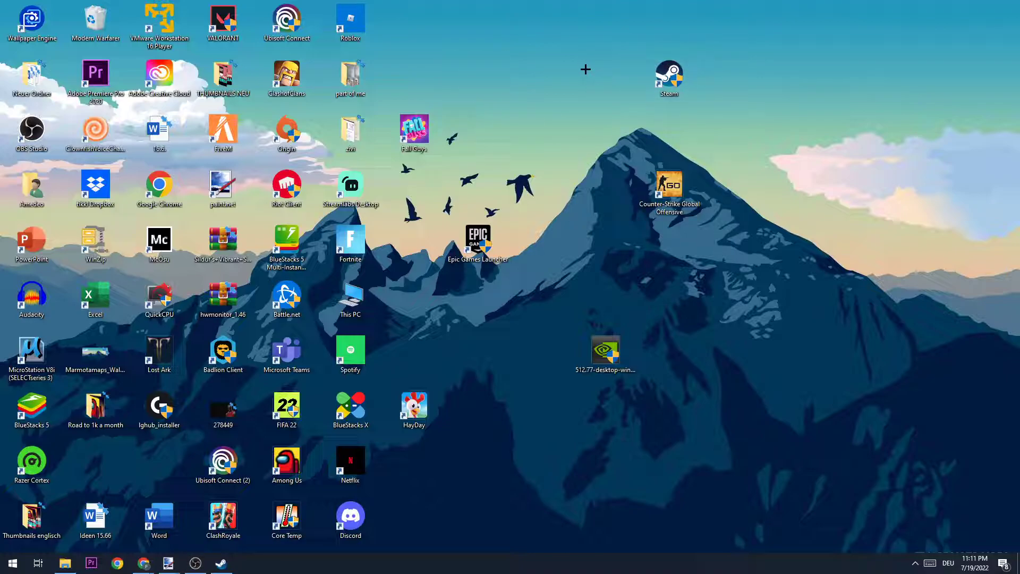
- Open the Steam shortcut's Properties on Compatibility for Windows 8 mode and Run as administrator
right_click(673, 74)
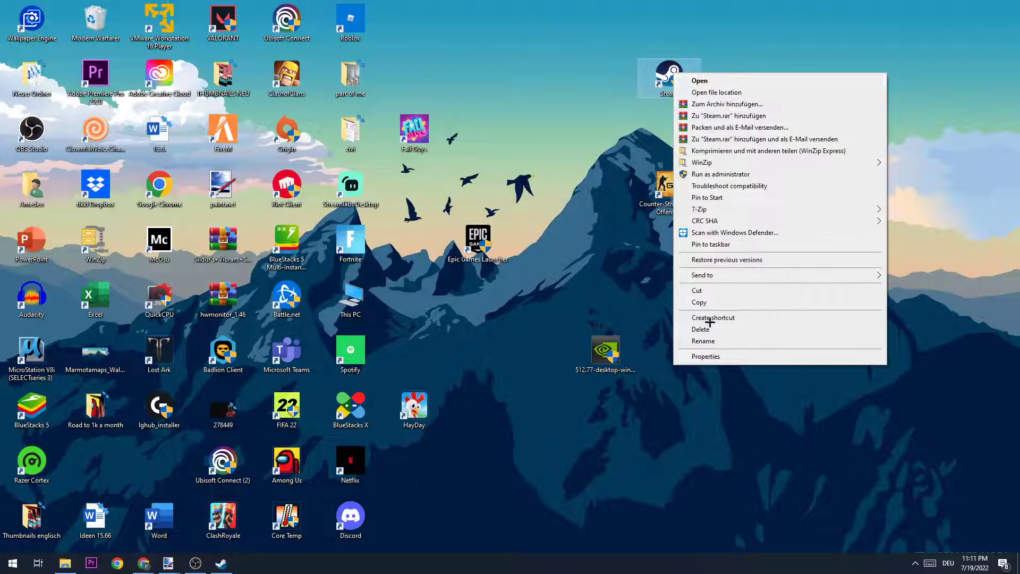
left_click(706, 356)
left_click_drag(718, 69, 255, 191)
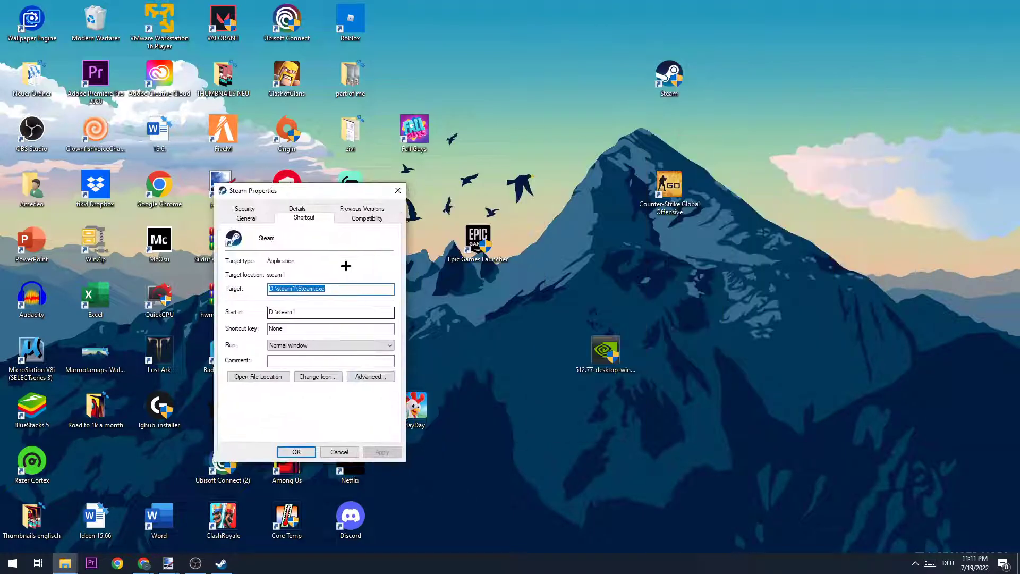
left_click(363, 220)
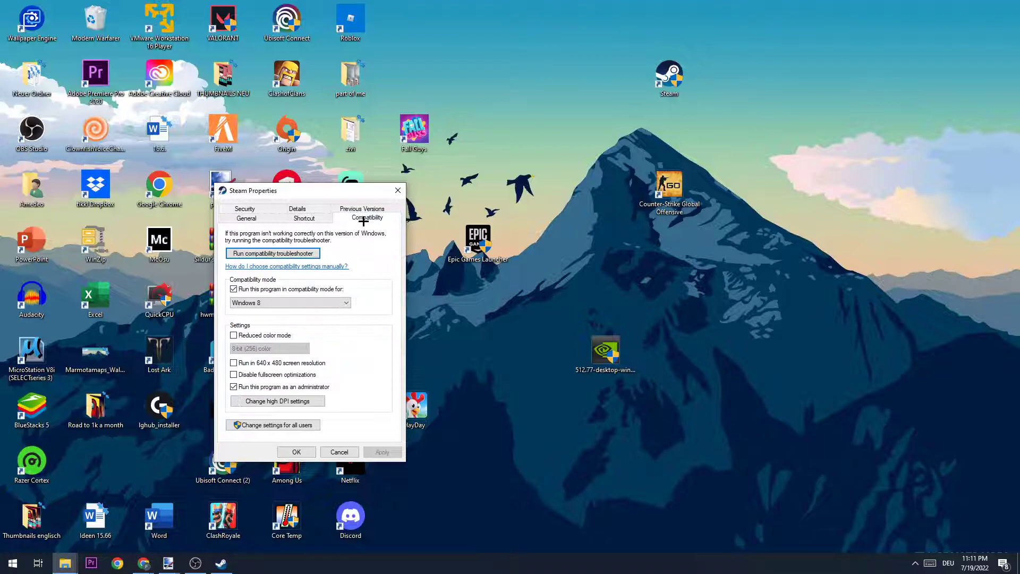
left_click_drag(333, 191, 445, 122)
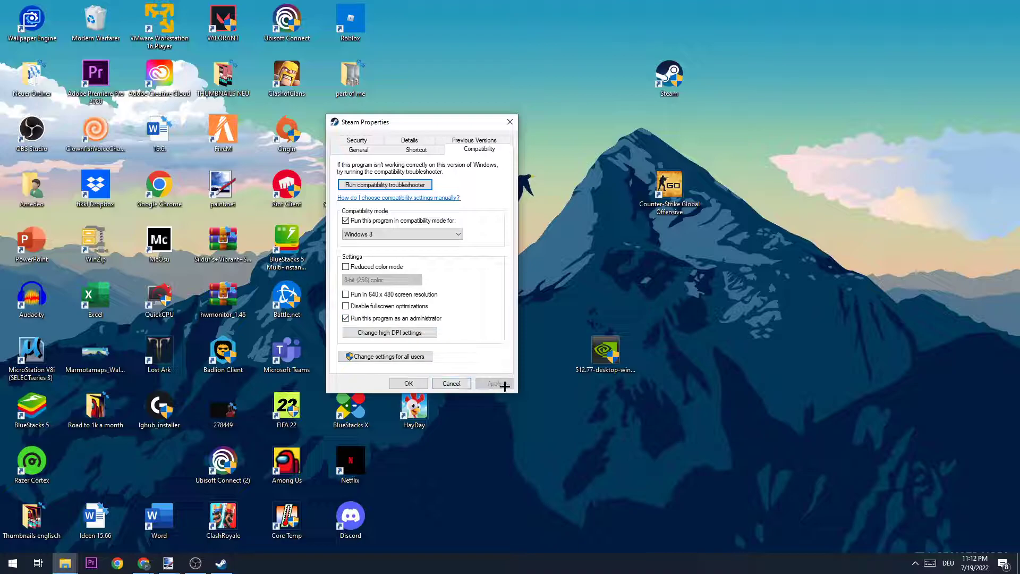
left_click(408, 383)
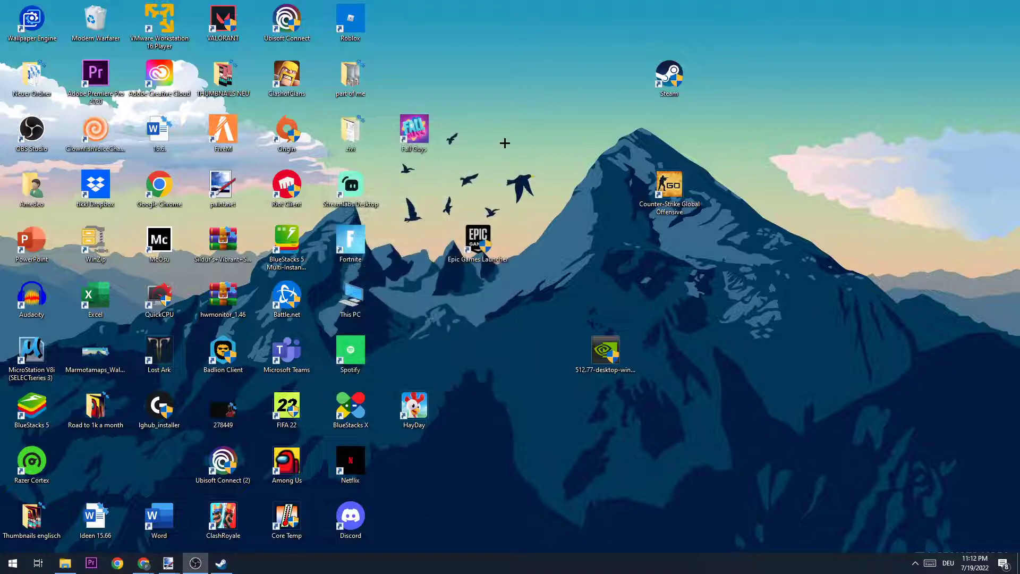